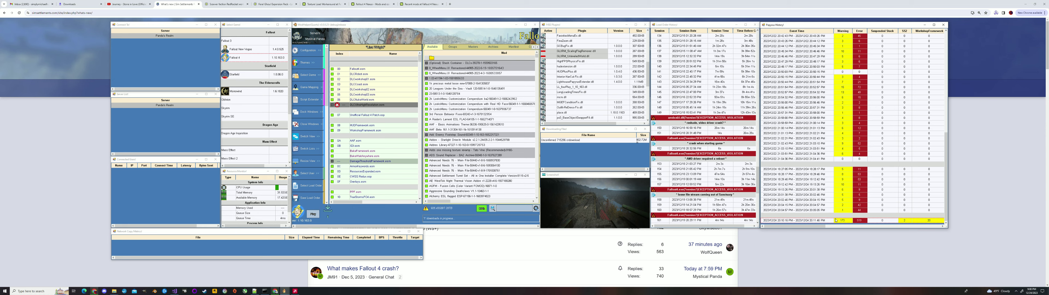
Step: Select the newest Papyrus history entry (2023/12/24 20:10:16 PM) and bring up its action menu
left_click(829, 219)
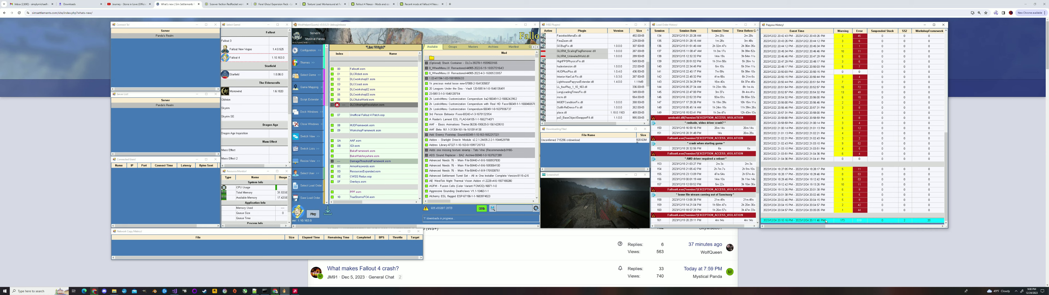
right_click(826, 221)
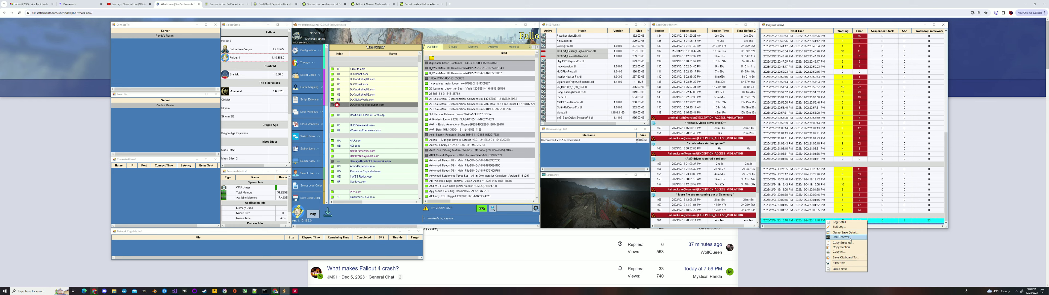
Step: Load the entry's save in ReSaver, limited to the three unattached script instances
left_click(831, 229)
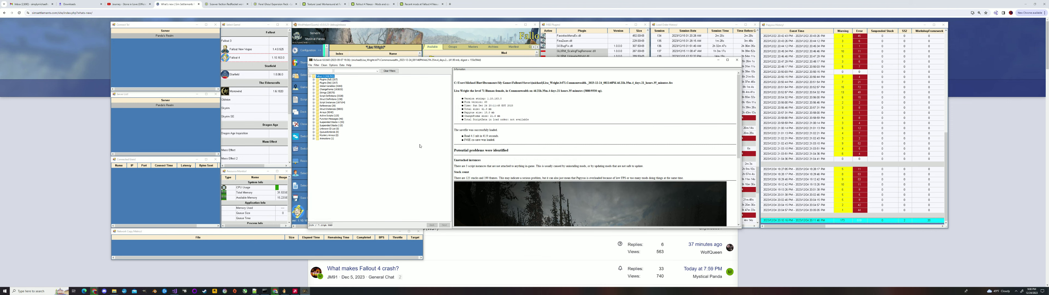
left_click(320, 70)
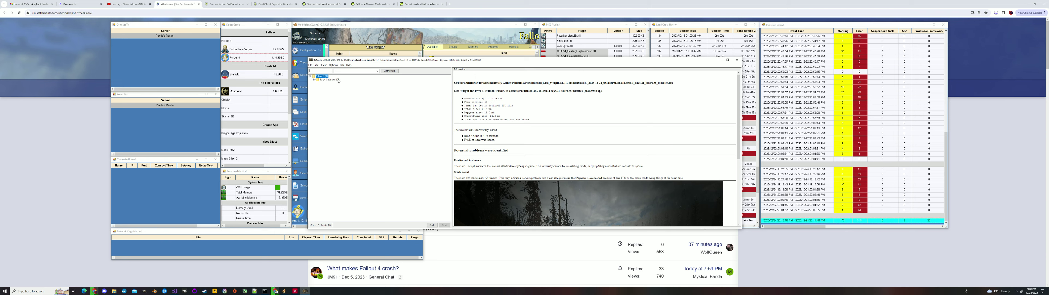
left_click(313, 80)
Step: Expand the I, O and W instance groups and inspect the workshopobjectscript instance
left_click(318, 82)
left_click(317, 89)
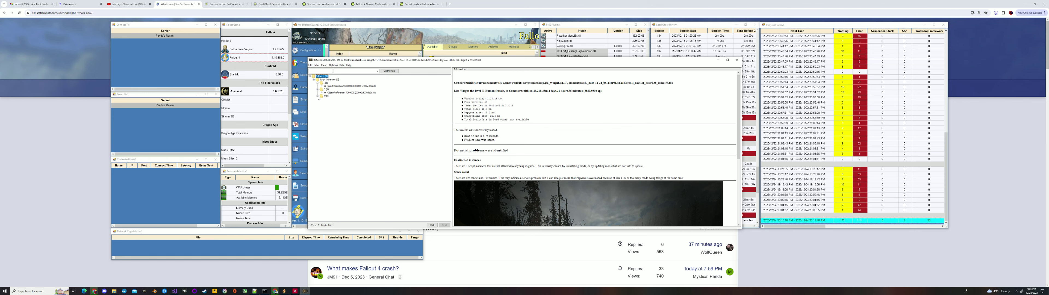
left_click(317, 96)
left_click(347, 99)
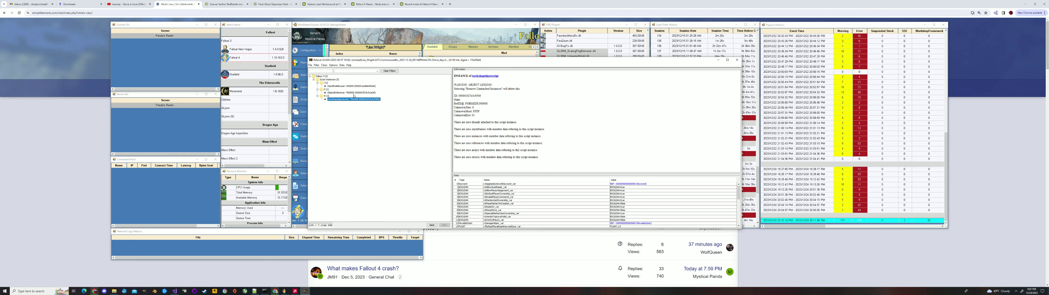
Step: Inspect the ObjectReference instance, then turn off the unattached-instances filter
left_click(354, 93)
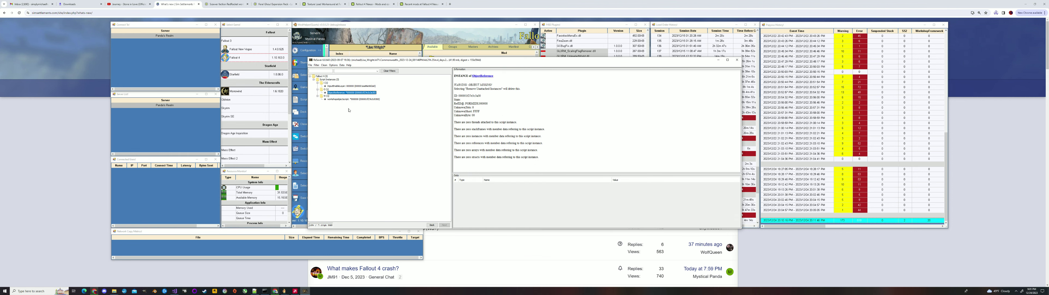
left_click(316, 65)
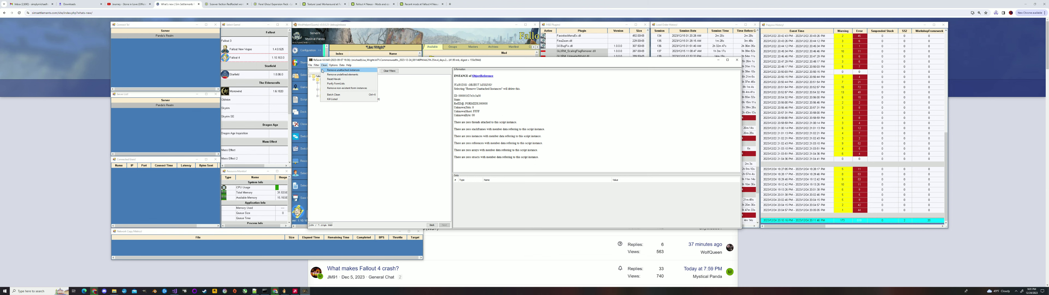
left_click(323, 70)
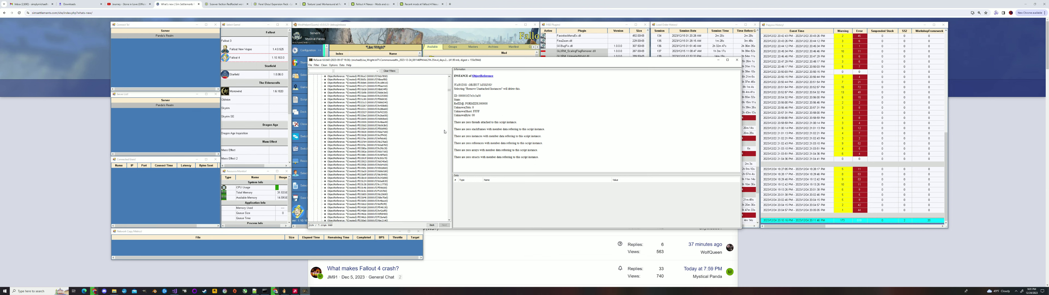
Step: Collapse the I, O and Script Instances (187104) groups to reveal the other categories
left_click_drag(449, 90, 450, 78)
scroll(372, 134, "up", 10)
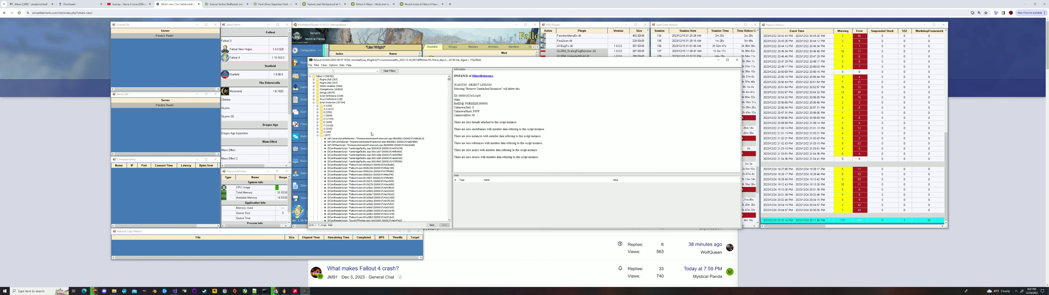
left_click(317, 135)
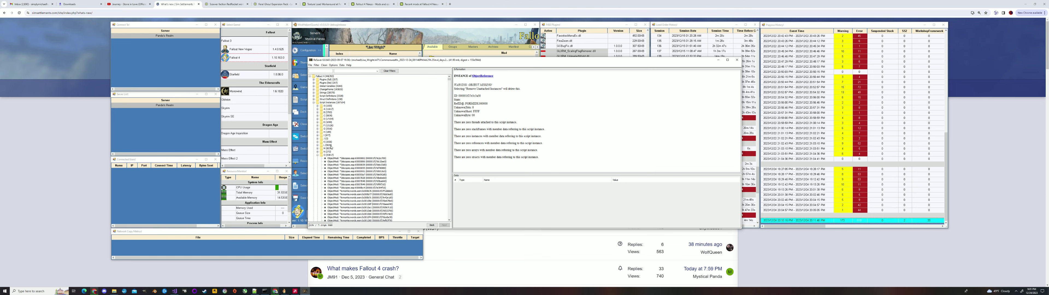
left_click(318, 156)
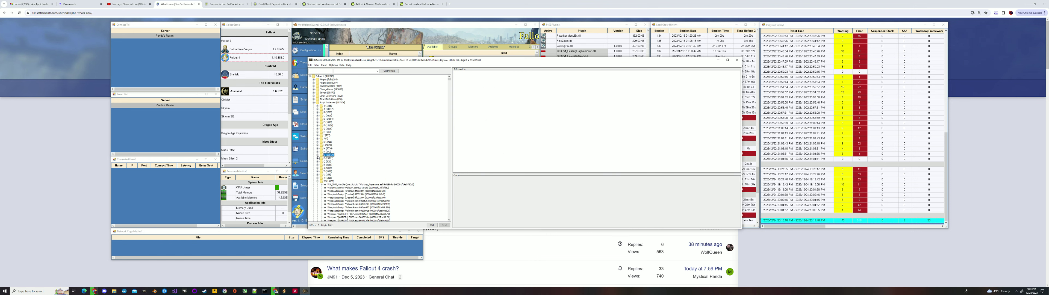
left_click(314, 102)
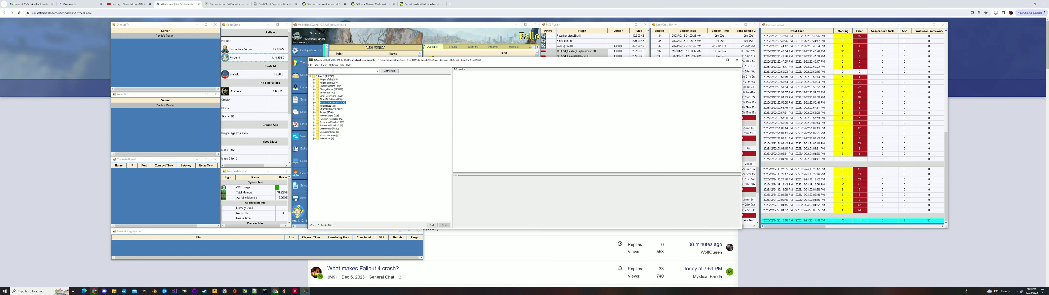
Step: Expand Suspended Stacks 1 (55) and browse its _KTF_RandomPlacerUnique stack entries
left_click(313, 123)
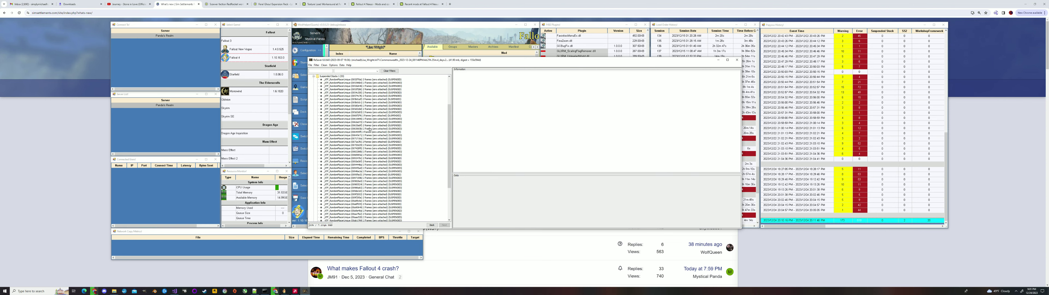
scroll(448, 145, "up", 2)
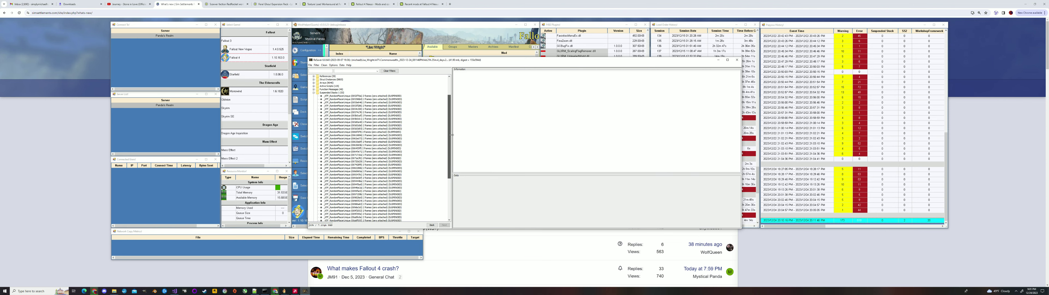
scroll(449, 134, "down", 5)
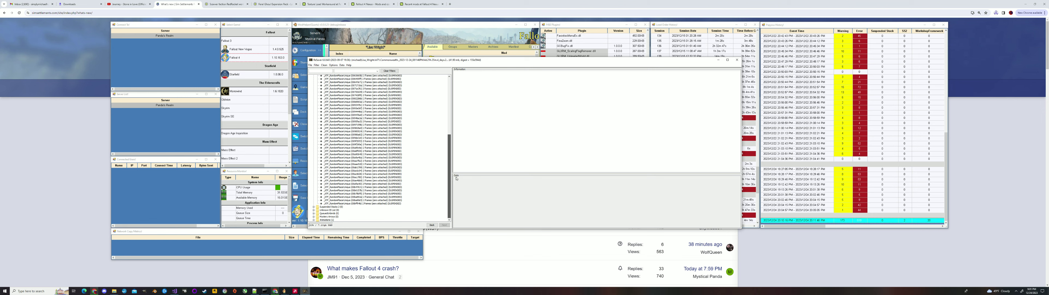
left_click_drag(456, 179, 455, 133)
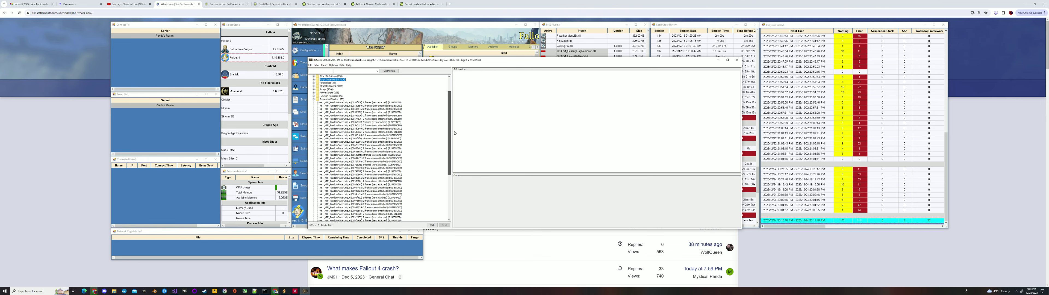
left_click_drag(454, 133, 450, 122)
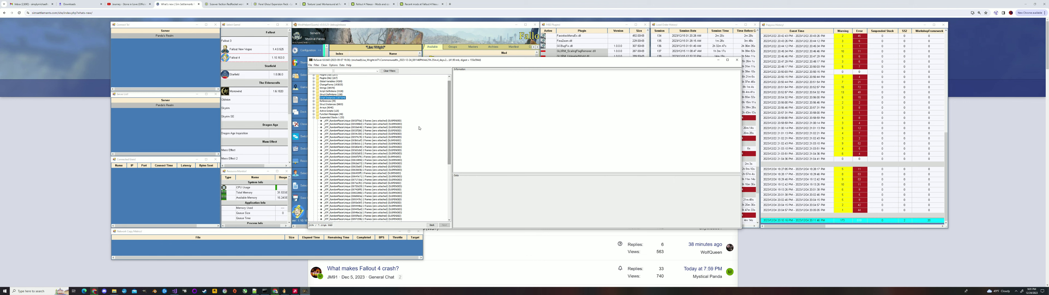
scroll(335, 118, "up", 1)
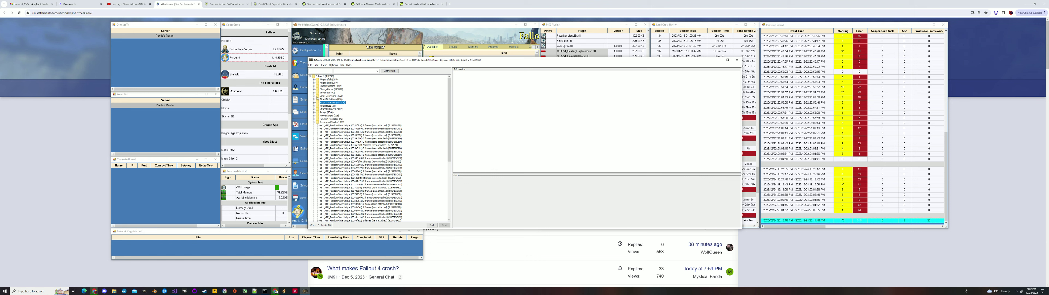
Step: Expand Active Scripts (125), browse the list, and show the first entry's suspended-state details
left_click(314, 115)
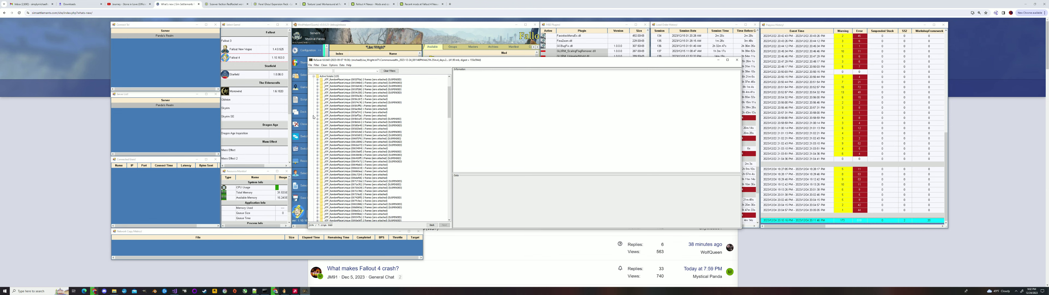
scroll(378, 113, "down", 20)
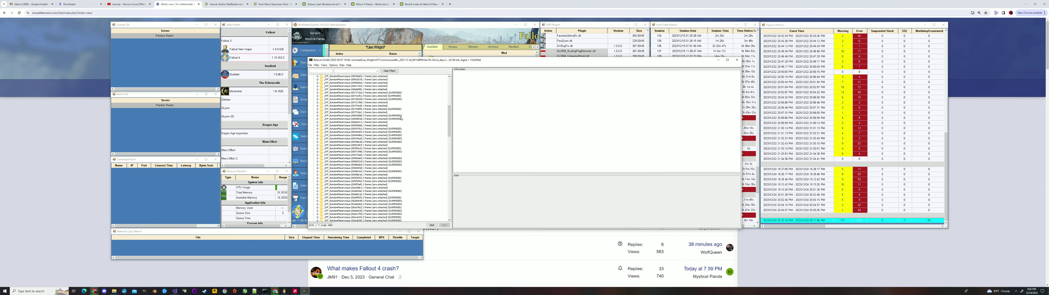
scroll(400, 118, "down", 6)
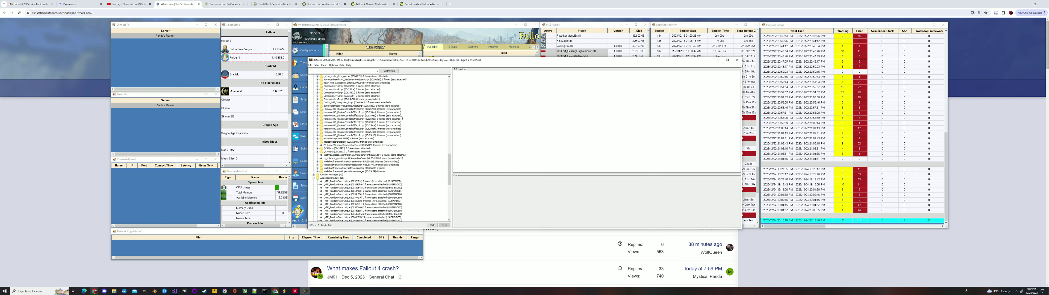
scroll(401, 118, "down", 15)
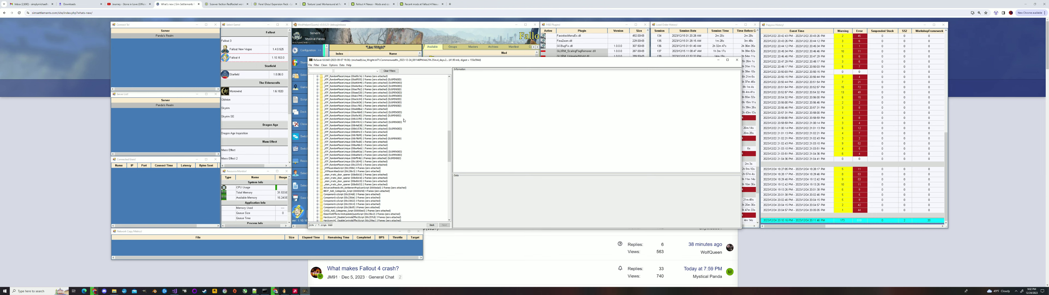
scroll(403, 120, "up", 15)
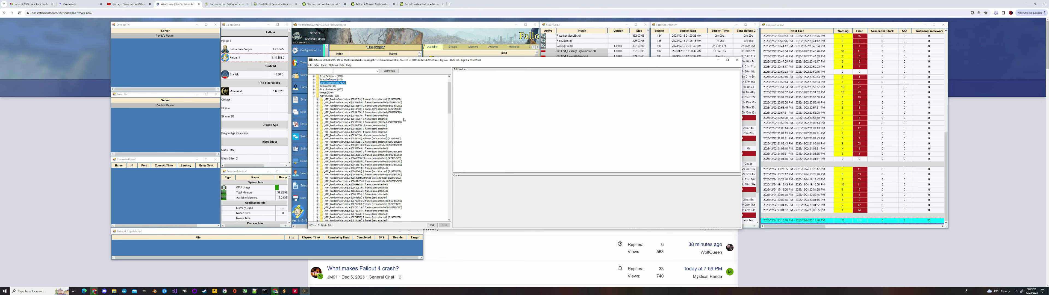
left_click(389, 99)
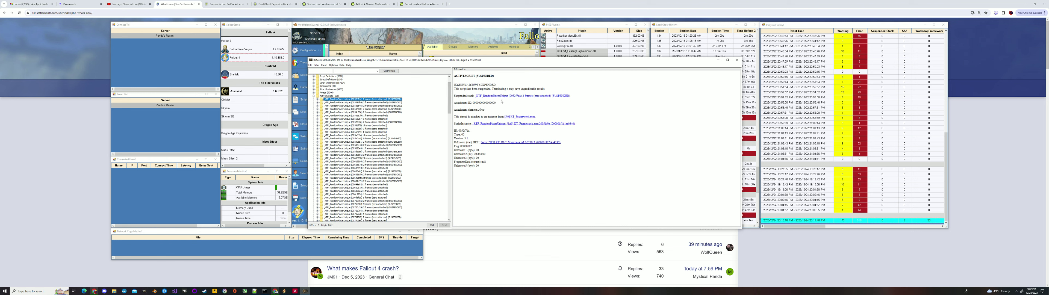
Step: Scroll the Active Scripts tree down and back up to review the suspended _KTF_RandomPlacerUnique threads
scroll(367, 125, "down", 10)
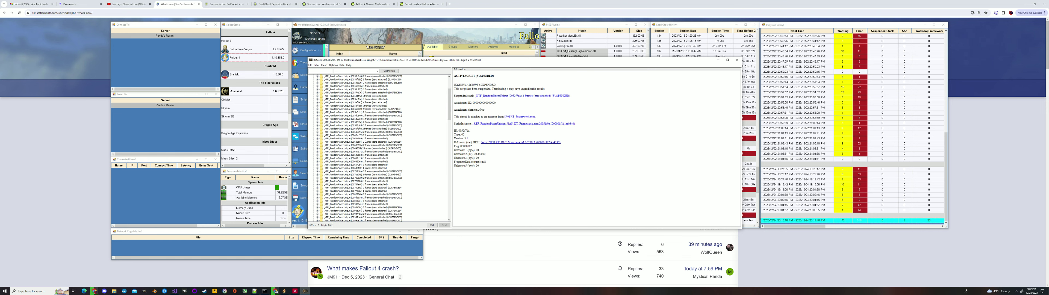
scroll(364, 141, "up", 10)
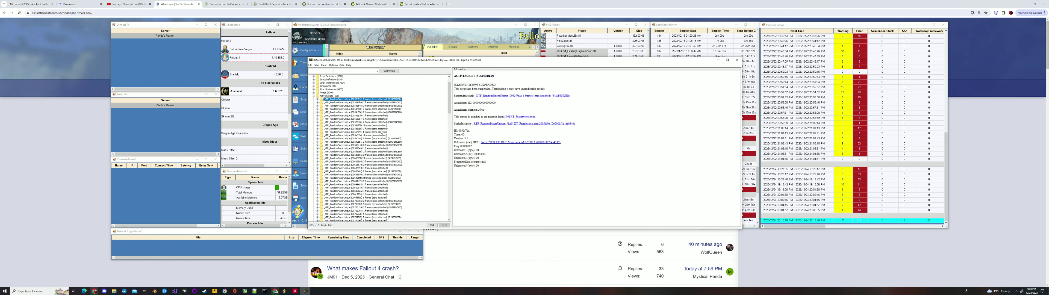
Step: Inspect _KTF_RandomPlacerUnique instances 005396b0, 0053e646, 0053f286, 0054c300, 00574c76, 005b0caf and 005b0cb1
left_click(395, 102)
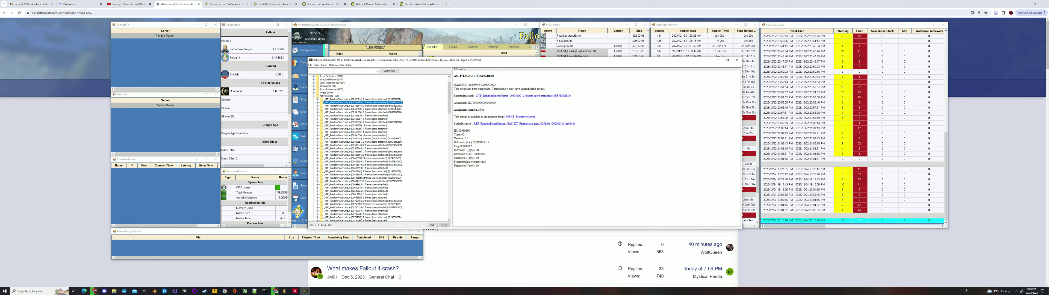
left_click(395, 106)
left_click(394, 109)
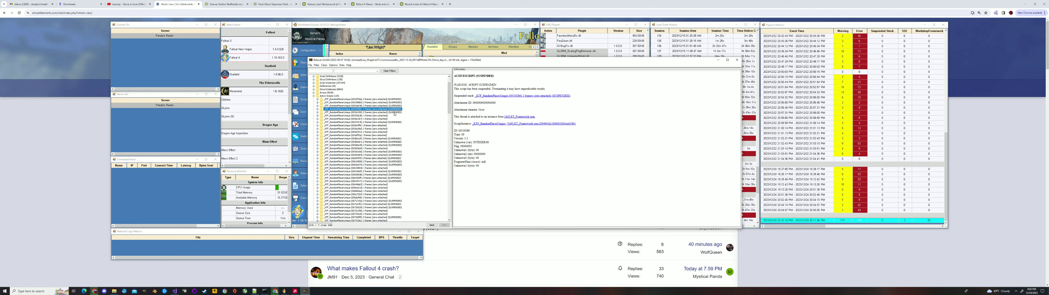
left_click(394, 113)
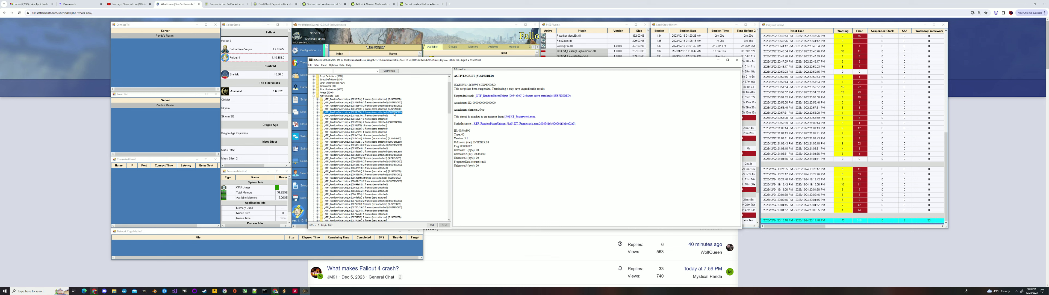
left_click(394, 123)
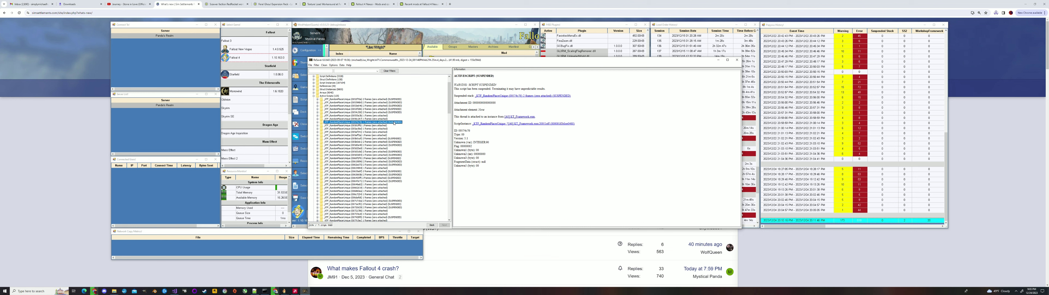
left_click(393, 139)
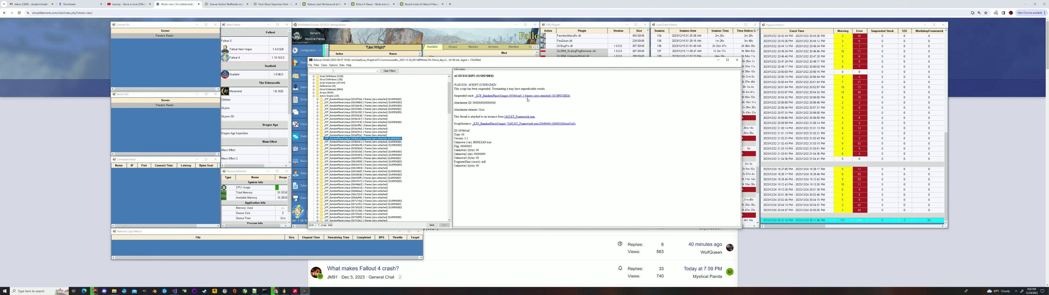
left_click(397, 141)
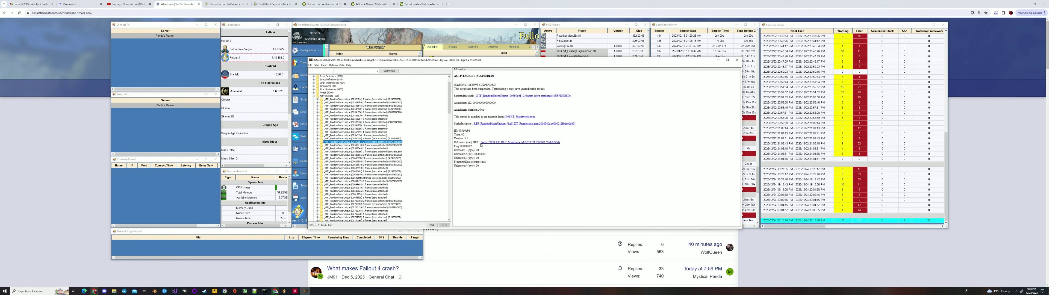
Step: Continue through instances 005d3c8d, 0062ed72 and 0063665b, ending on 006455ff
left_click(398, 146)
left_click(401, 151)
left_click(398, 155)
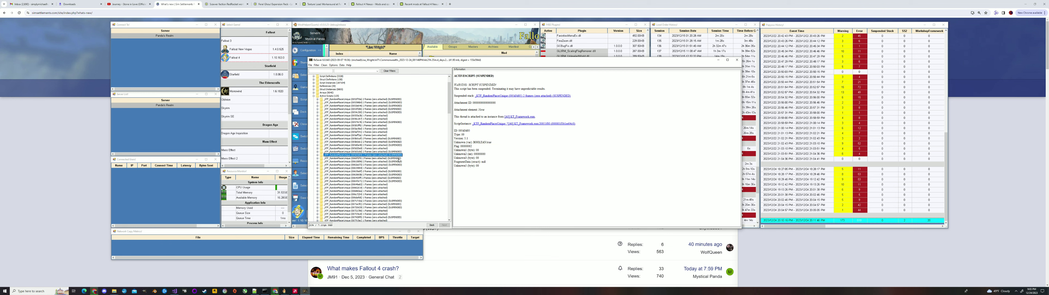
left_click(398, 158)
left_click(398, 161)
left_click(397, 165)
left_click(397, 171)
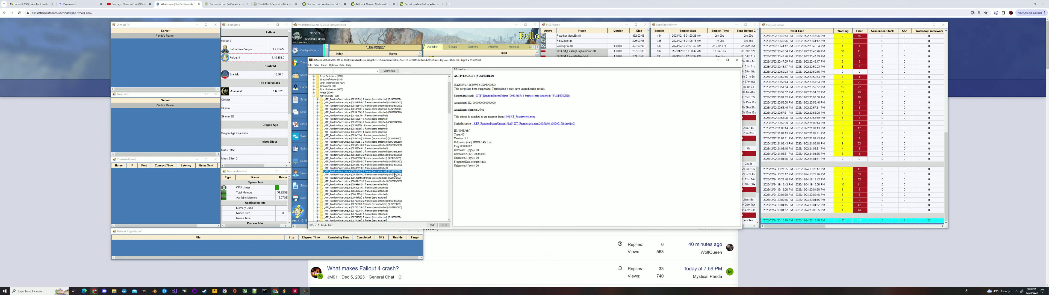
left_click(395, 174)
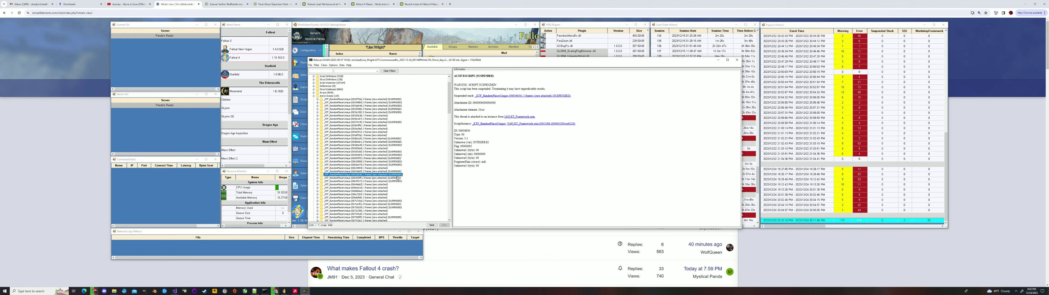
left_click(398, 177)
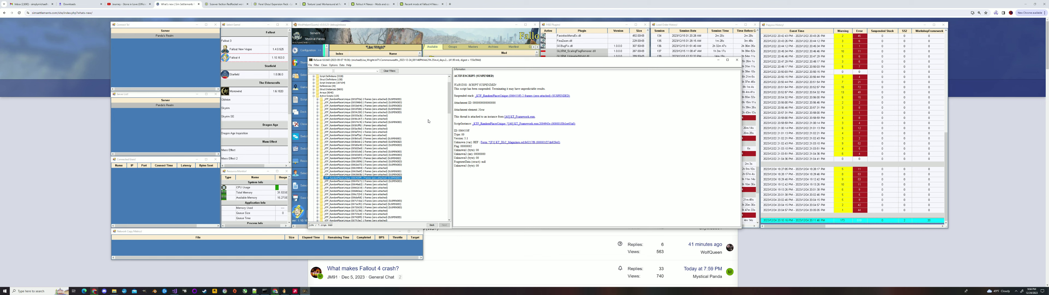
Step: Select the Suspended Stacks group and browse its entries
scroll(334, 101, "down", 20)
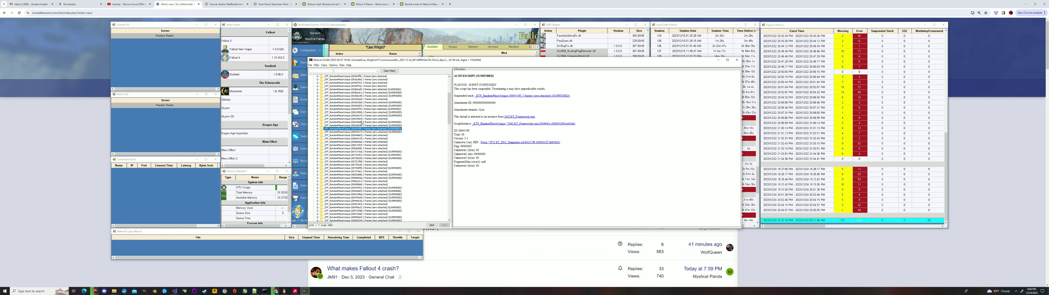
scroll(363, 137, "down", 7)
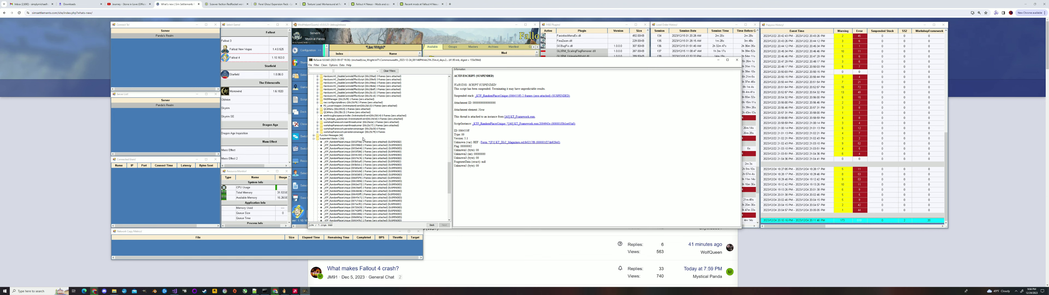
left_click(341, 138)
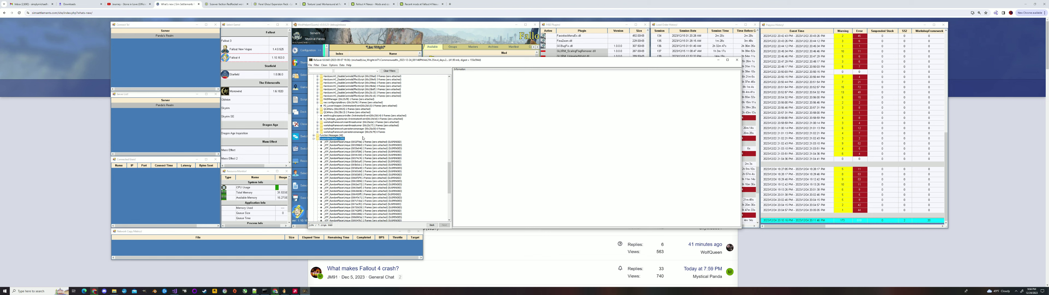
scroll(412, 142, "down", 20)
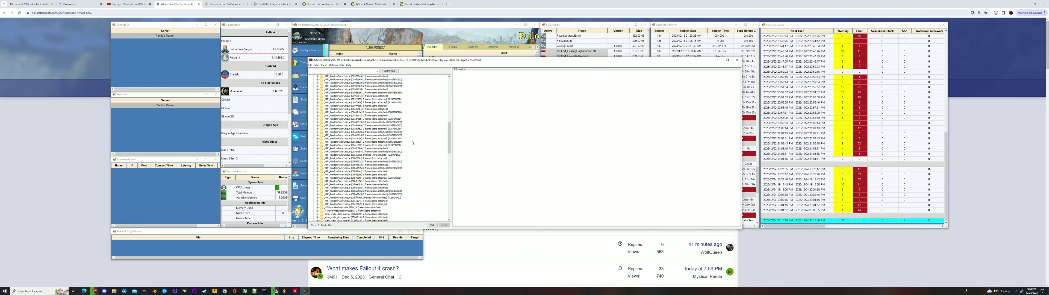
scroll(410, 141, "up", 4)
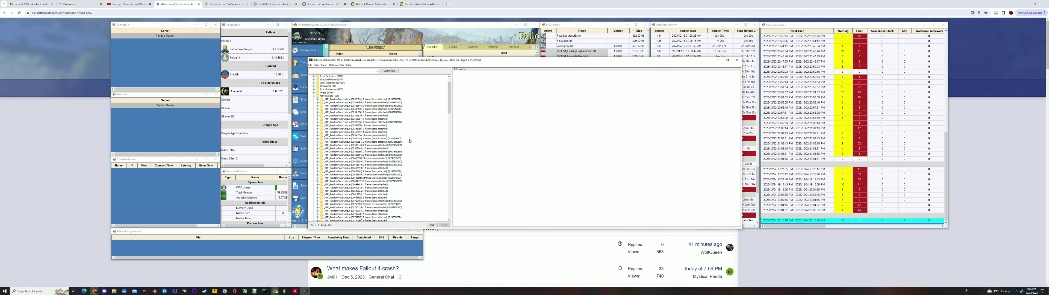
scroll(391, 134, "up", 2)
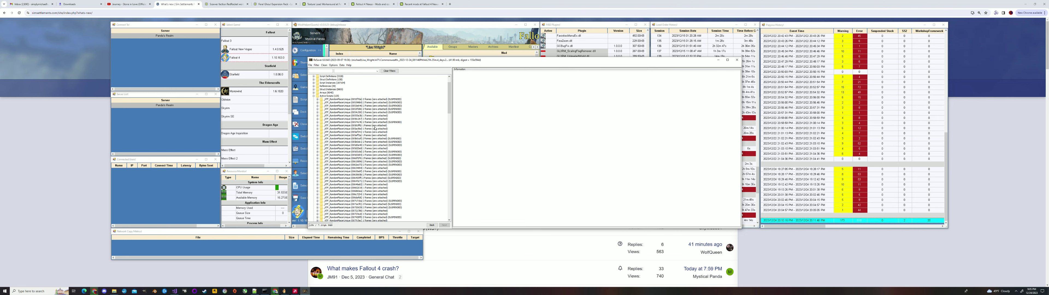
Step: Inspect stack entries 005396b0, 0054c300, 00574c76, 005b0caf, 005b0cb1, then active script 0052f7da
left_click(395, 103)
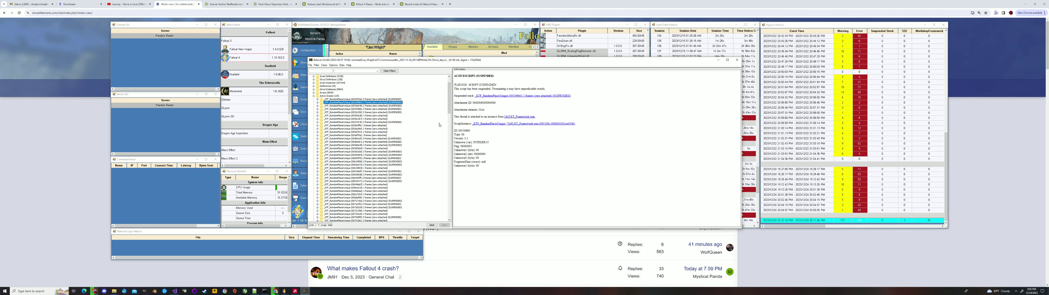
left_click(394, 113)
left_click(394, 123)
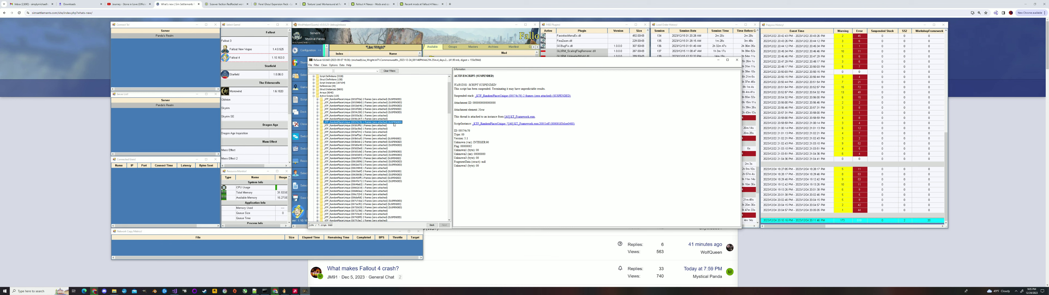
left_click(395, 138)
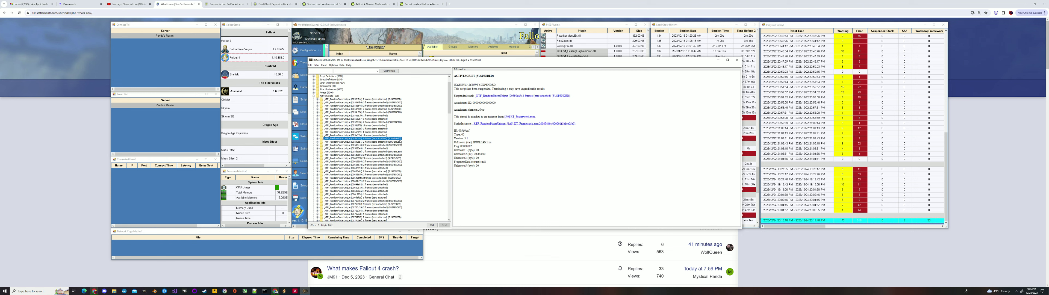
left_click(397, 142)
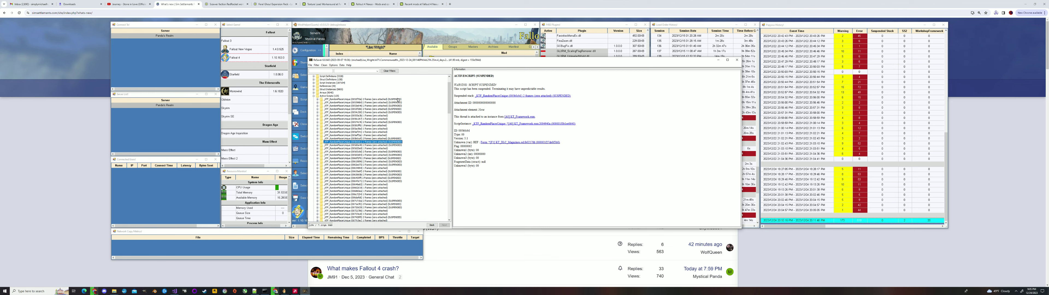
left_click(398, 100)
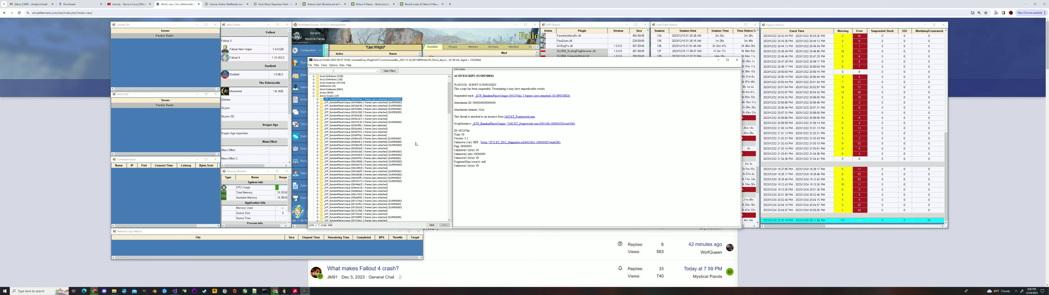
left_click(401, 145)
left_click(400, 151)
left_click(399, 155)
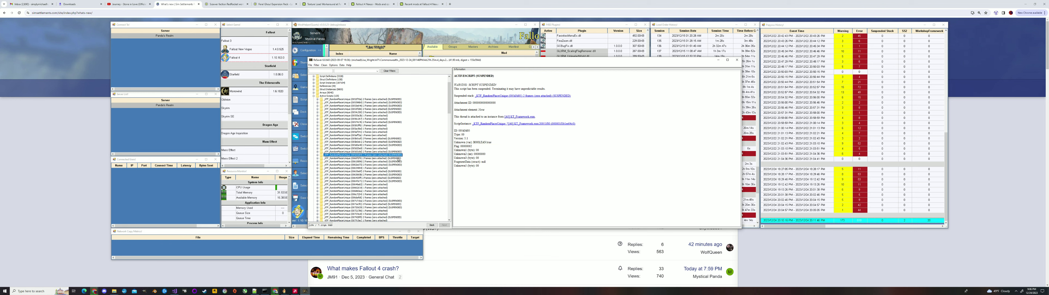
left_click(398, 159)
left_click(396, 171)
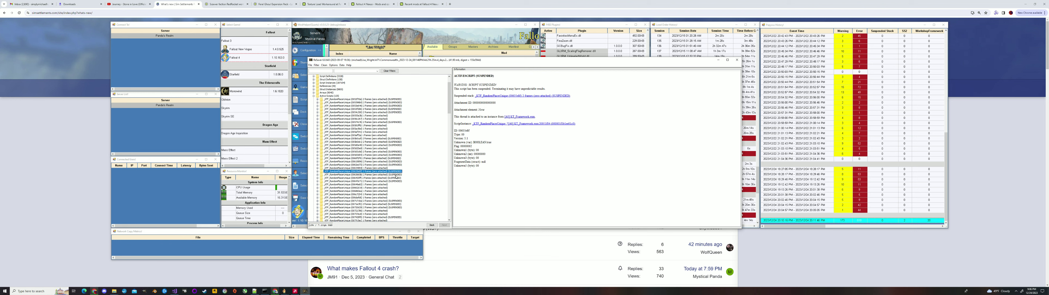
left_click(396, 182)
scroll(403, 161, "down", 7)
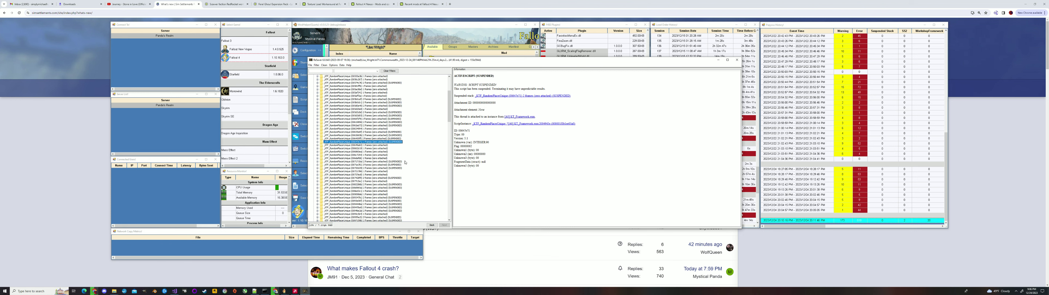
left_click(397, 149)
left_click(397, 155)
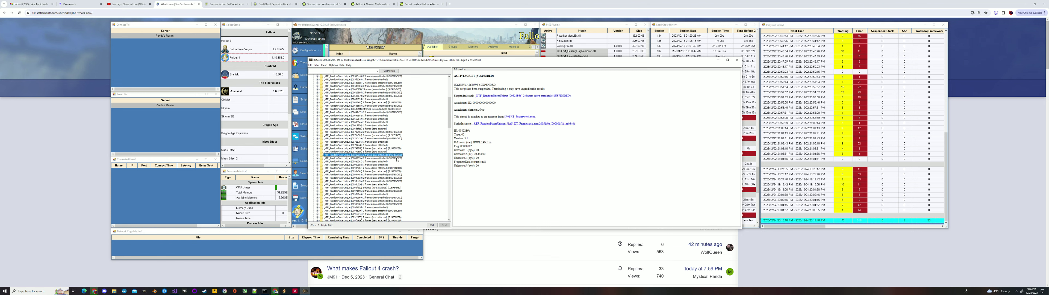
left_click(396, 158)
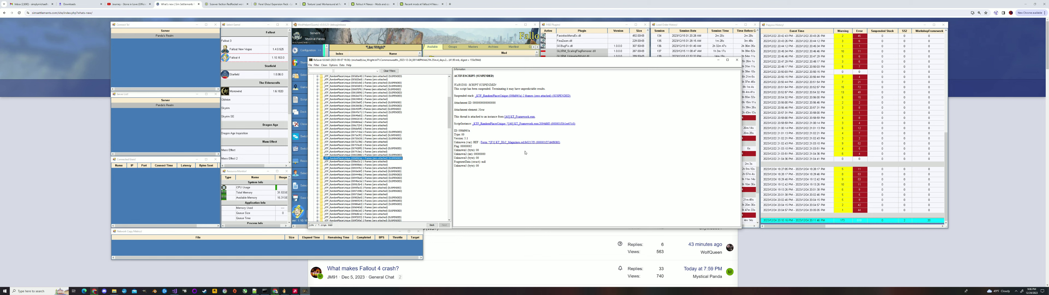
left_click_drag(449, 111, 456, 98)
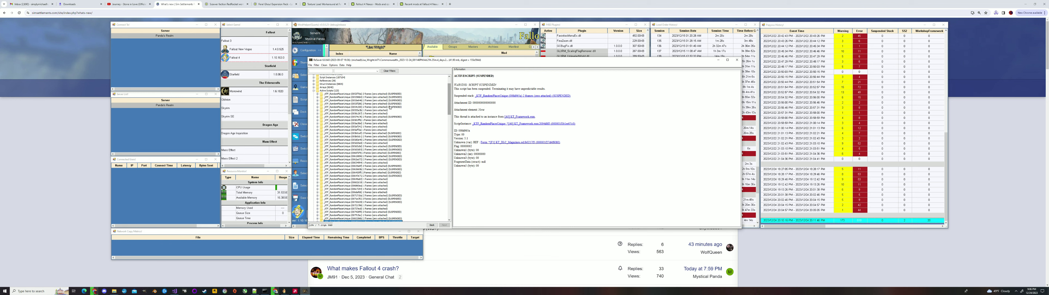
Step: Inspect the first two _KTF_RandomPlacerUnique active scripts and browse down the tree
left_click(359, 94)
left_click(365, 98)
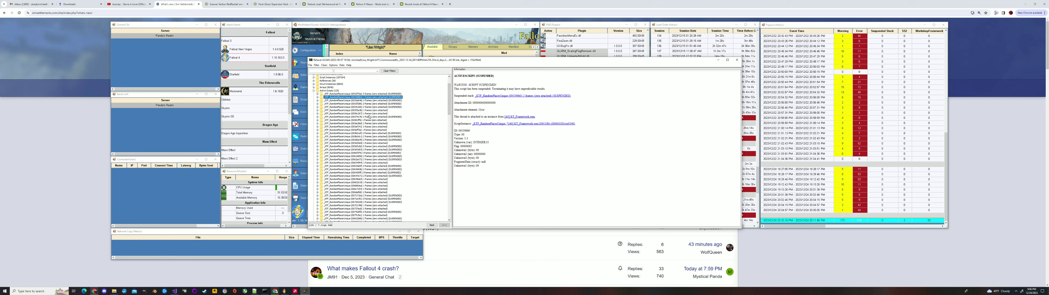
scroll(370, 117, "down", 15)
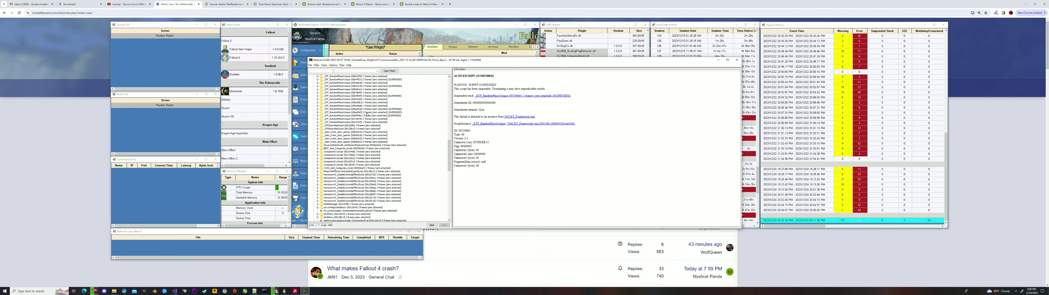
scroll(367, 114, "down", 4)
scroll(366, 115, "down", 2)
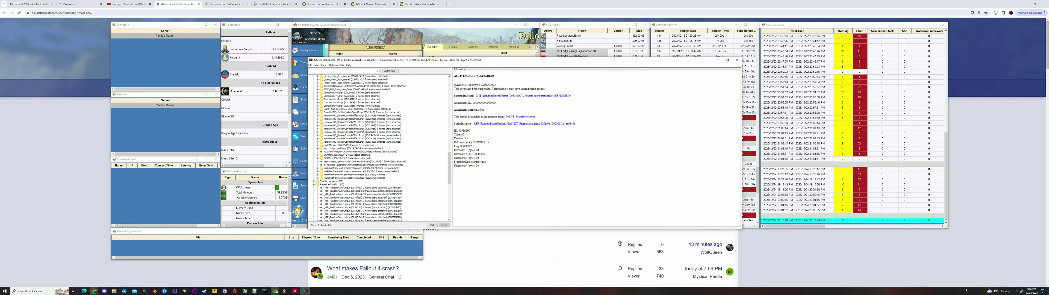
scroll(363, 132, "up", 6)
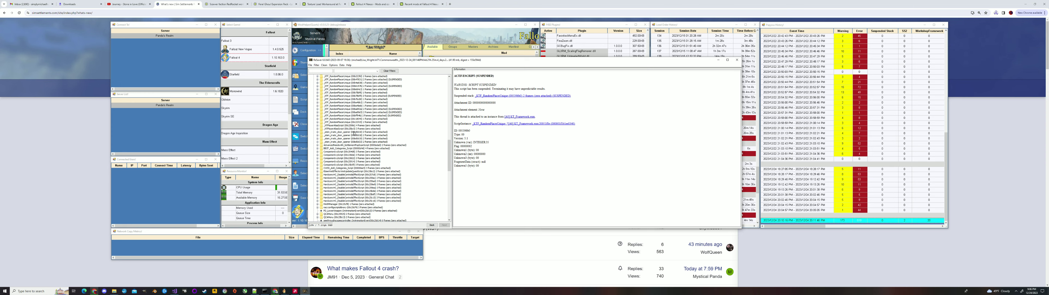
scroll(353, 132, "up", 10)
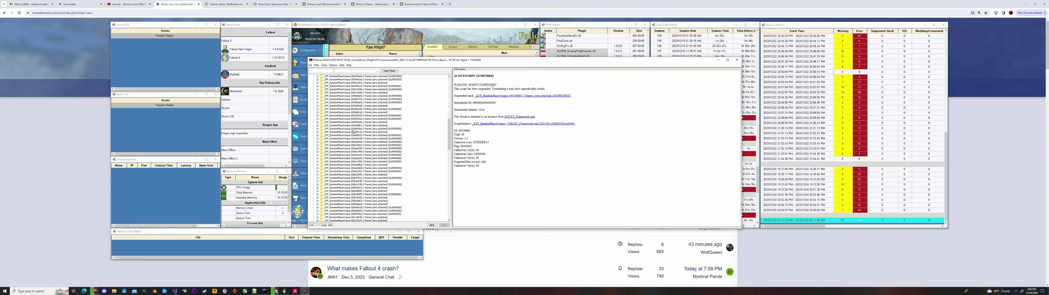
scroll(353, 132, "up", 8)
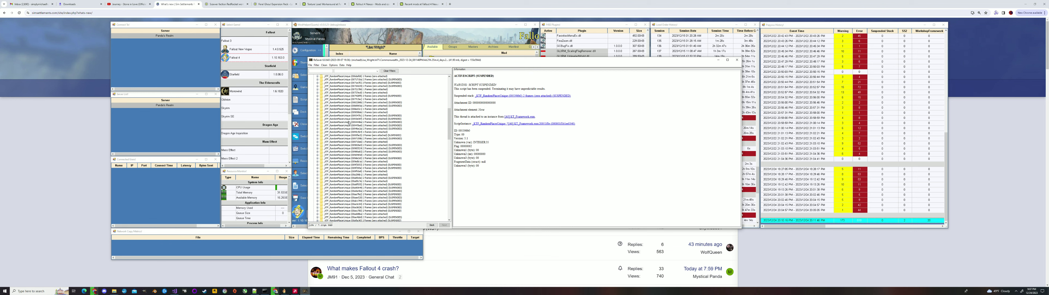
Step: Show instance 0093470c's details and compare it against the Suspended Stacks entries
left_click(372, 116)
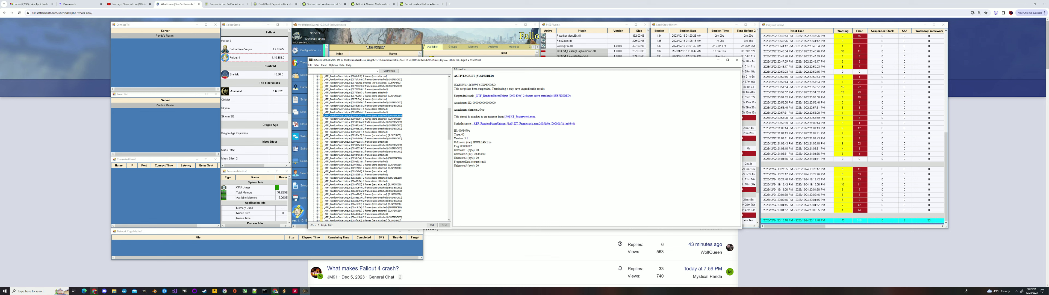
scroll(368, 121, "down", 20)
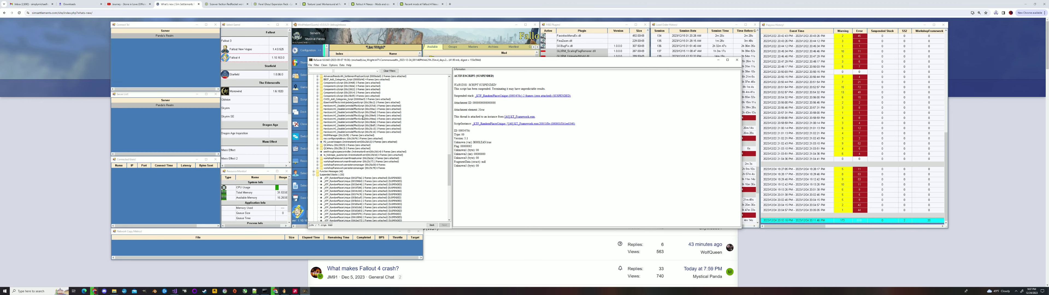
scroll(362, 116, "down", 20)
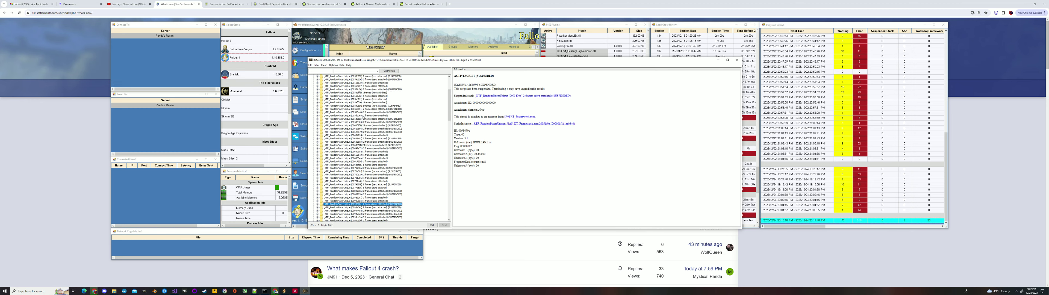
scroll(363, 117, "up", 20)
scroll(361, 113, "down", 15)
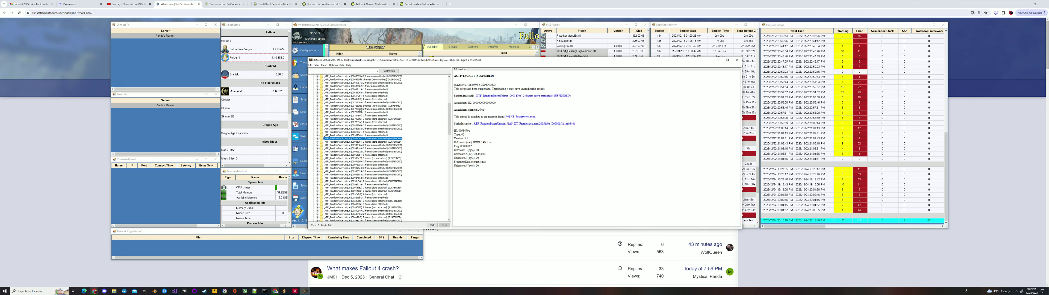
scroll(360, 111, "down", 15)
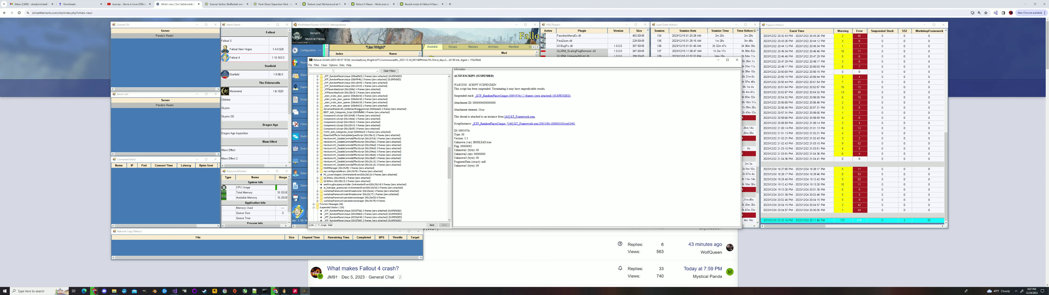
scroll(360, 110, "up", 5)
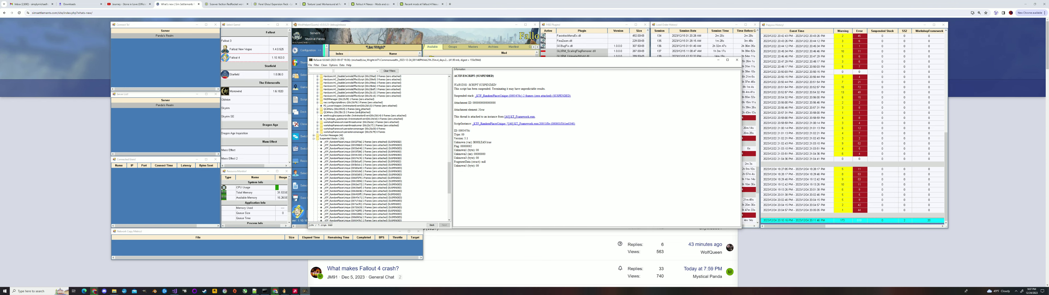
scroll(360, 111, "up", 20)
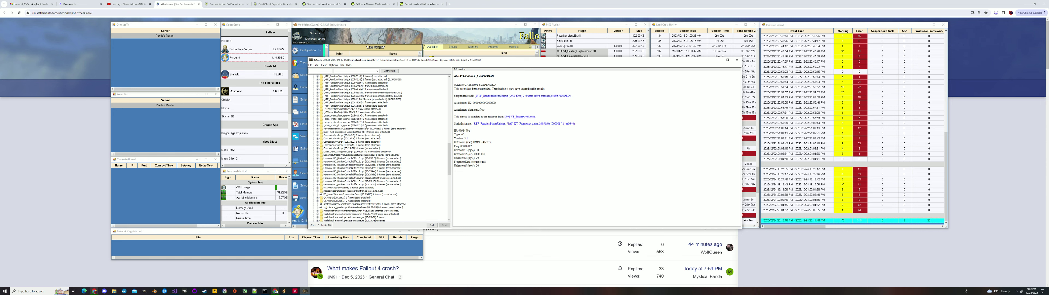
scroll(365, 125, "up", 15)
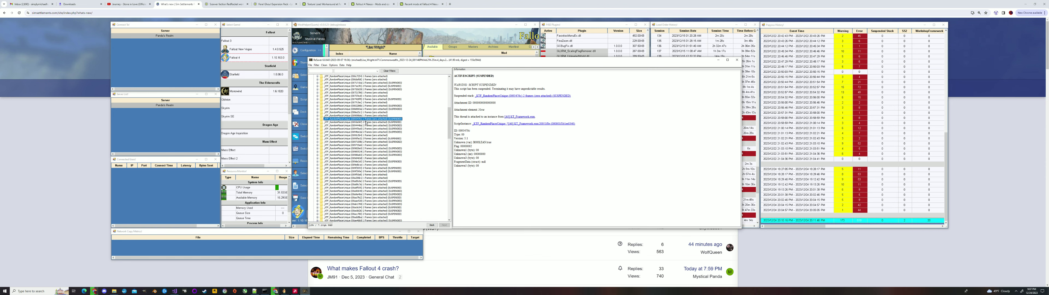
scroll(366, 123, "up", 15)
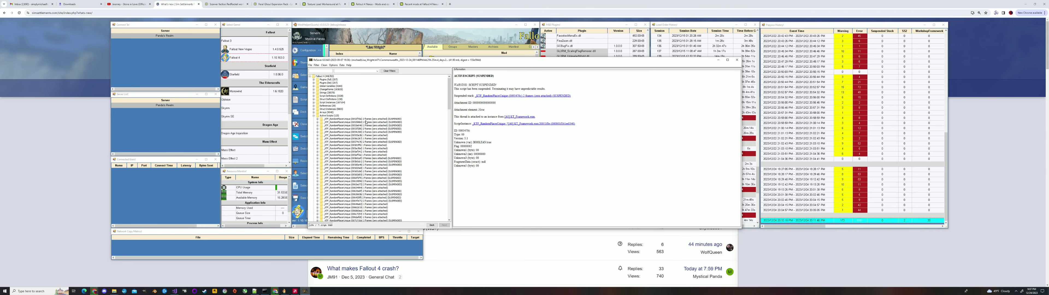
scroll(365, 122, "down", 1)
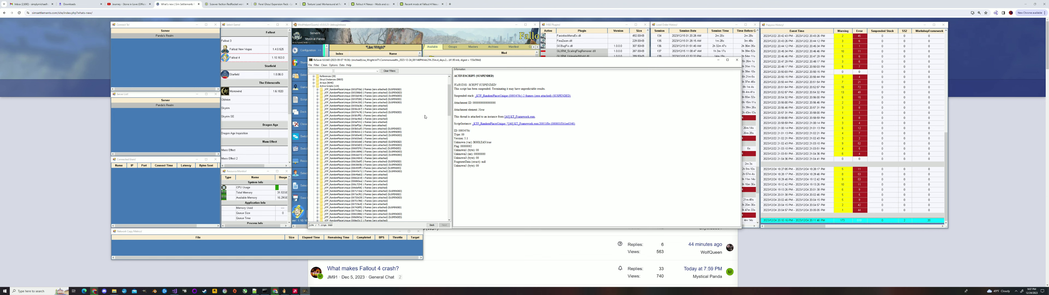
Step: In Mod Organizer 2, find the mod providing KT_DLC_Magazines.esl and select [F1] Magazines_V14
left_click(404, 27)
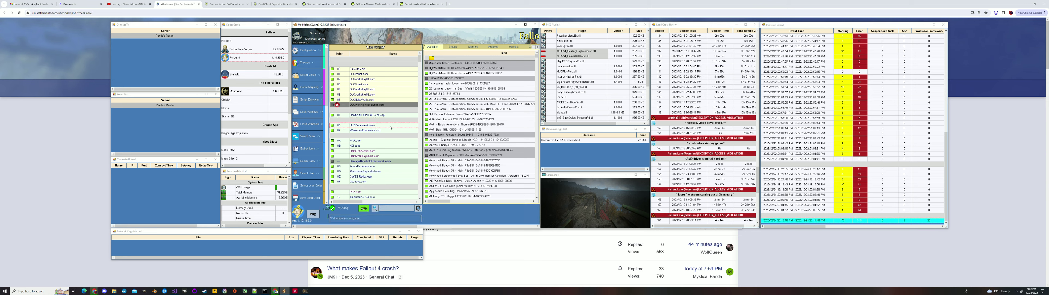
key("Return")
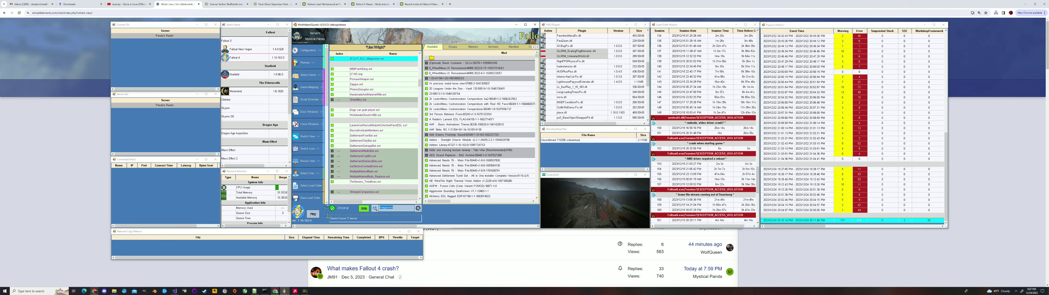
scroll(367, 84, "up", 1)
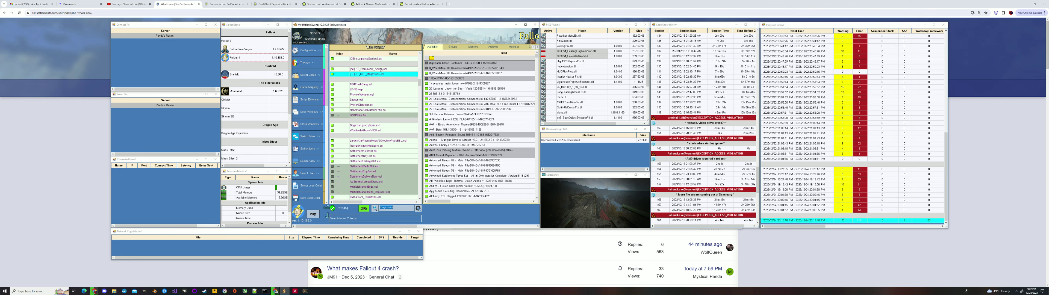
right_click(387, 78)
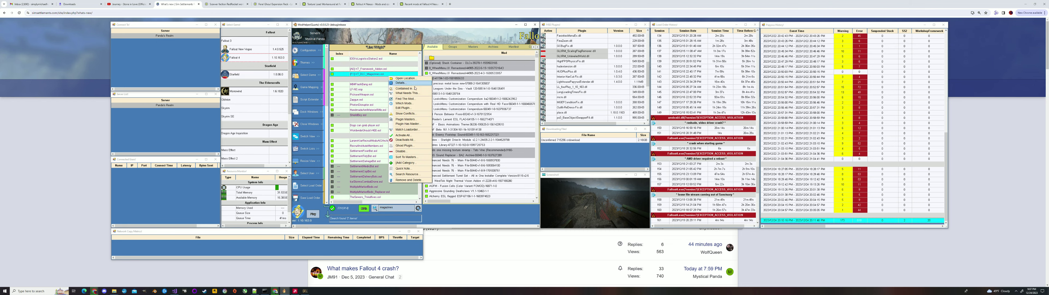
left_click(415, 100)
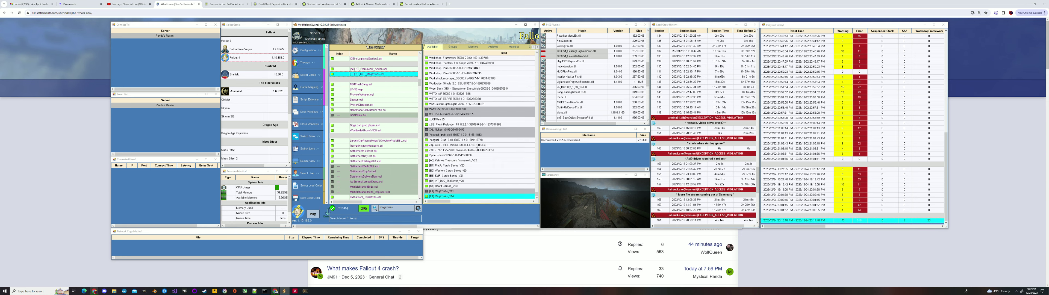
left_click(461, 197)
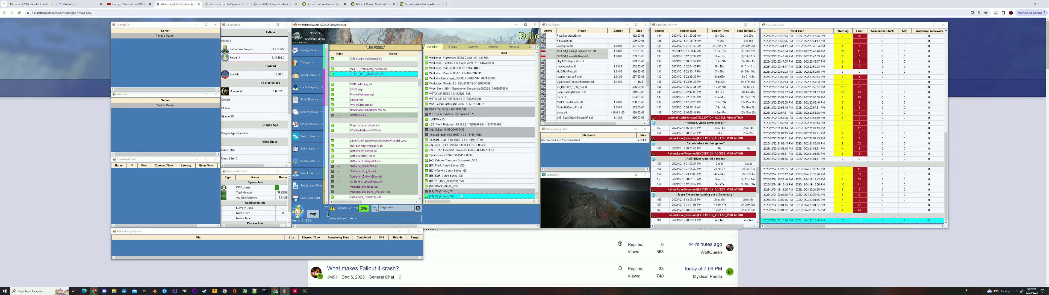
left_click_drag(462, 130, 462, 125)
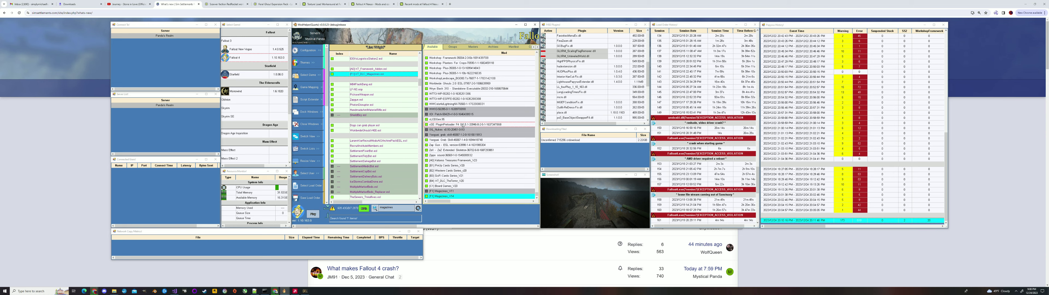
Step: Filter the mod list to 'ketaros' and run Check Install on Ketaros Framework (ESL)
key("ctrl+f")
left_click(465, 145)
key("ctrl+f")
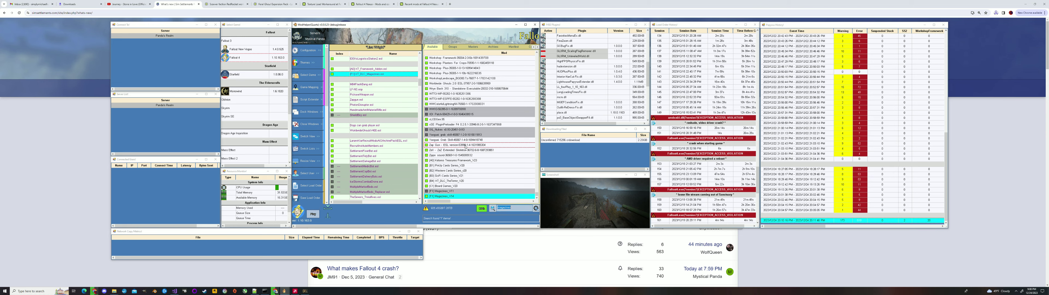
type("ketaros")
key("Return")
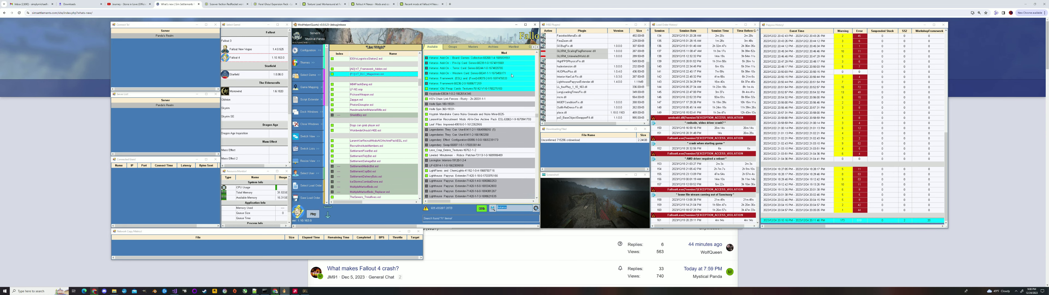
right_click(488, 81)
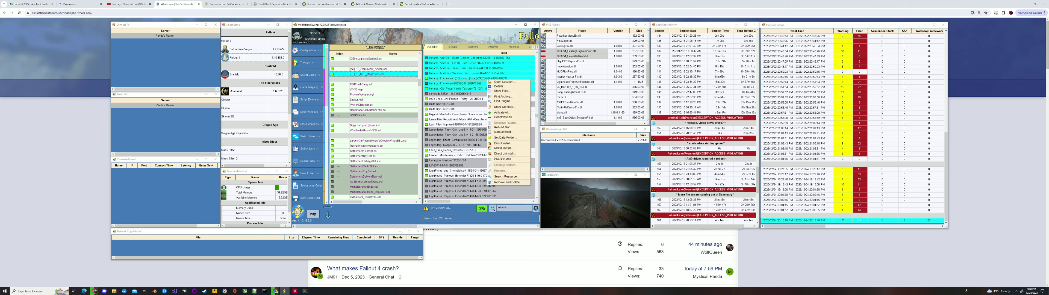
left_click(502, 159)
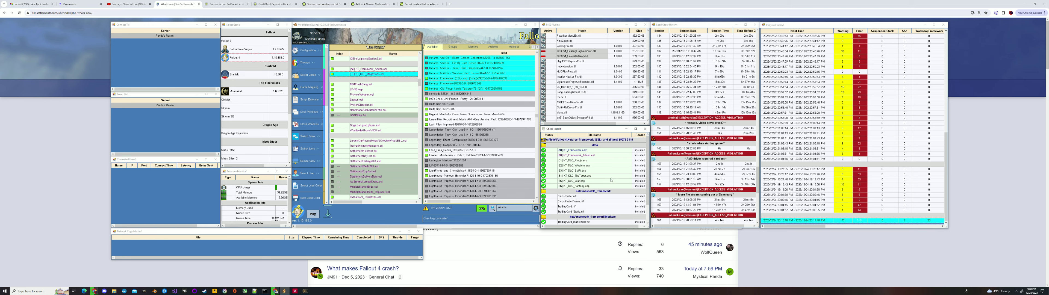
scroll(611, 179, "down", 2)
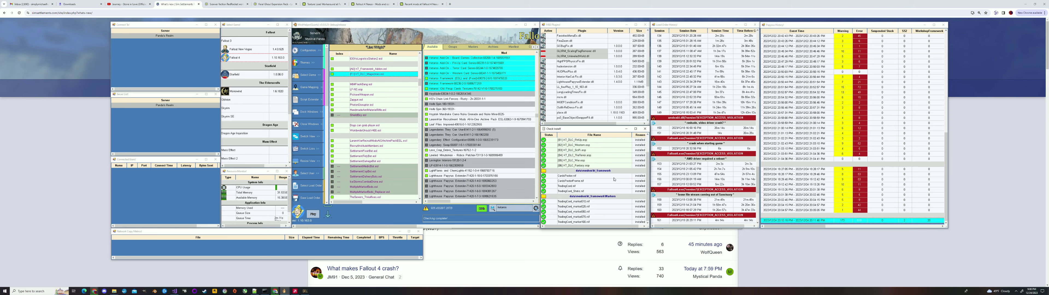
scroll(614, 178, "up", 2)
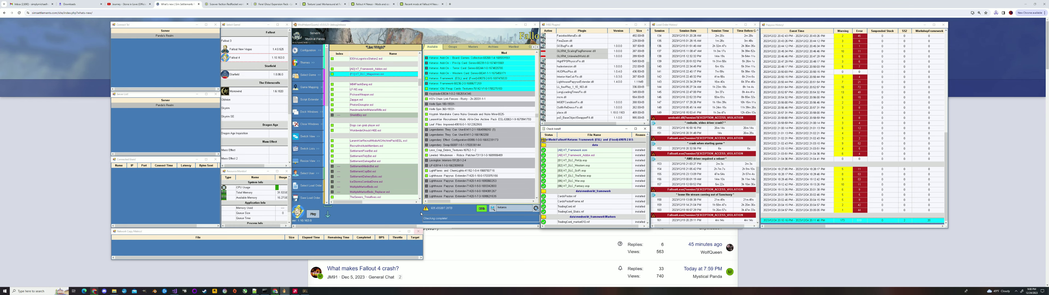
Step: Bring ReSaver back to the front and view the CompanionIvyScript instance details in the Active Scripts tree
left_click(305, 291)
scroll(442, 197, "up", 3)
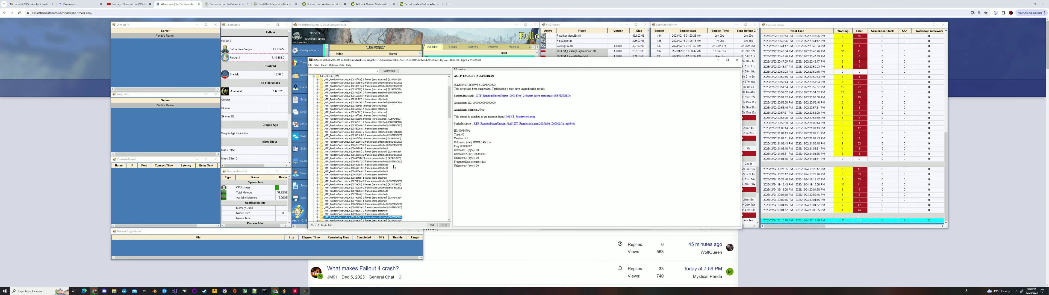
scroll(393, 166, "down", 20)
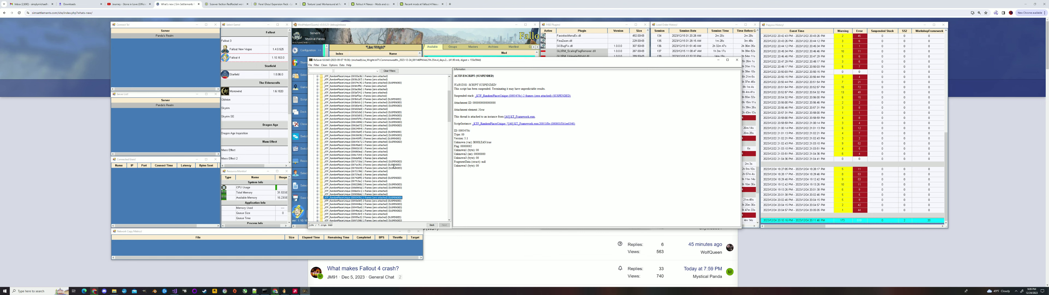
scroll(394, 166, "down", 20)
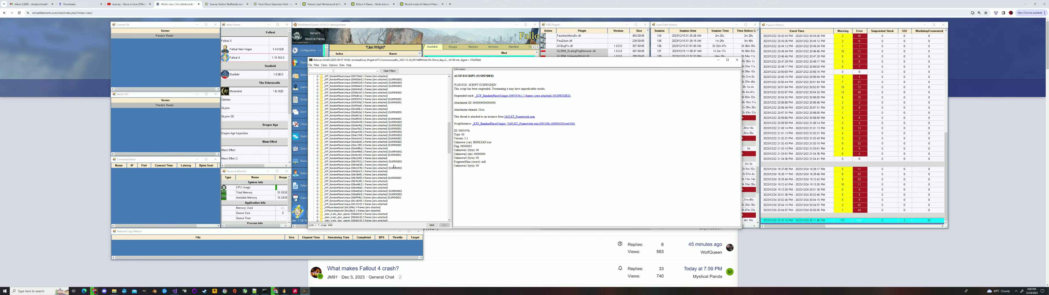
scroll(394, 167, "up", 5)
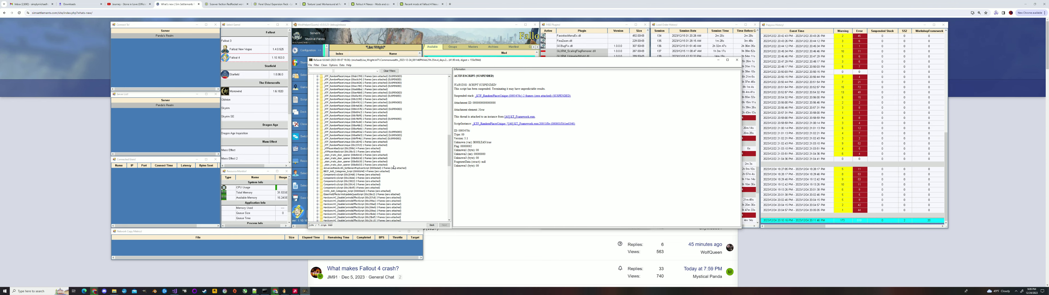
scroll(393, 166, "down", 2)
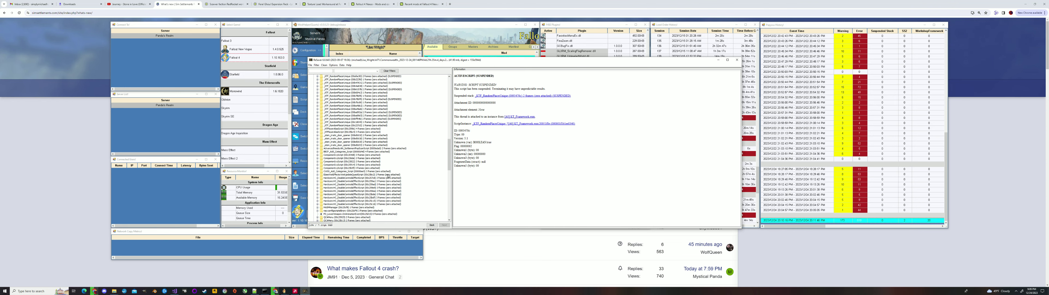
scroll(388, 177, "up", 1)
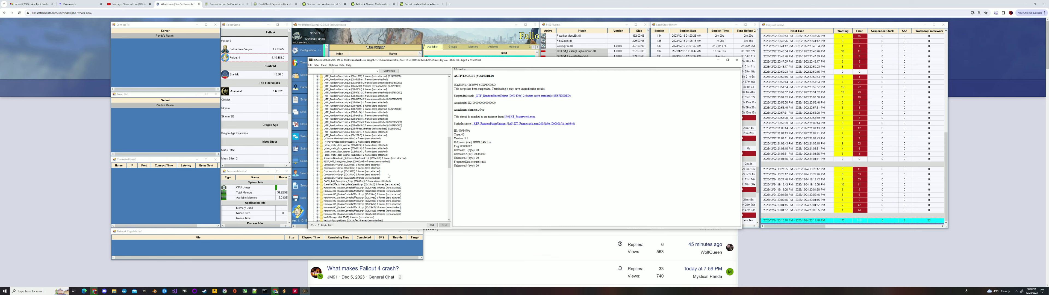
scroll(388, 176, "up", 1)
scroll(388, 175, "up", 1)
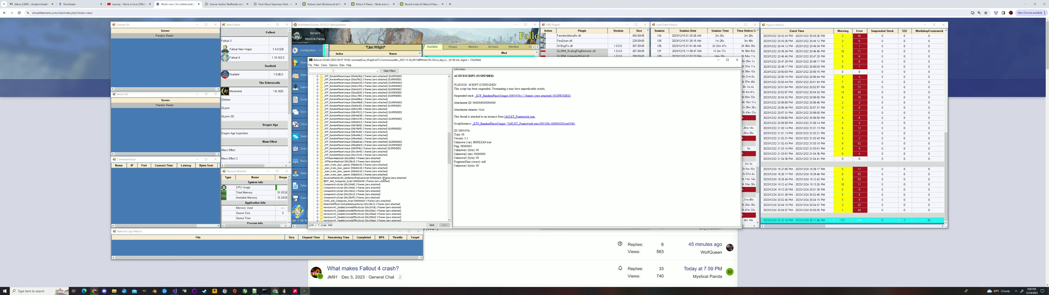
scroll(384, 178, "down", 2)
left_click(386, 165)
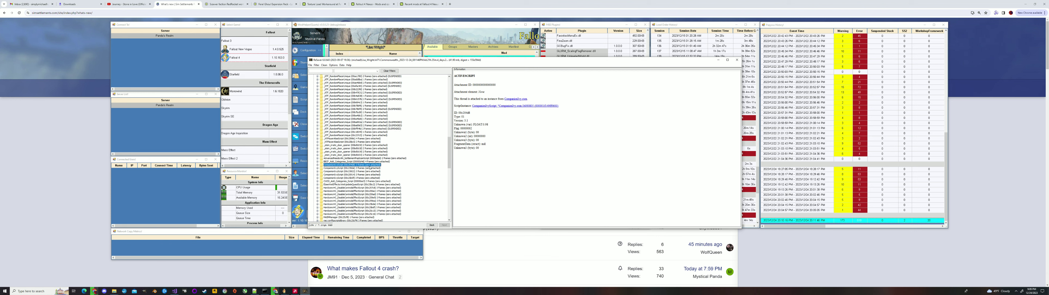
Step: View the details of a Hardcore HC_DisableControlsEffectScript instance
scroll(389, 167, "down", 3)
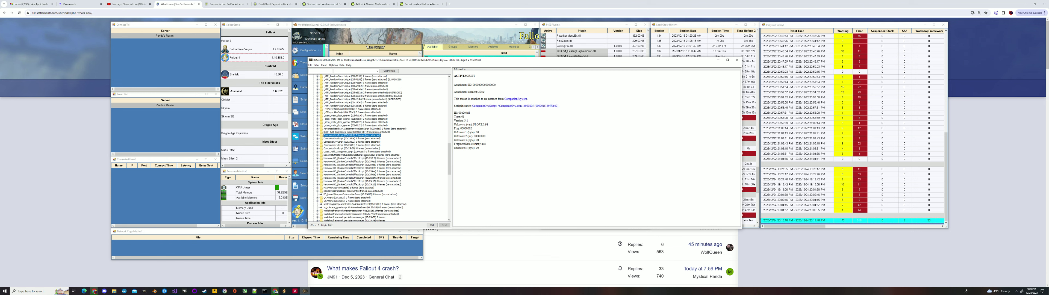
left_click(364, 155)
scroll(367, 163, "down", 3)
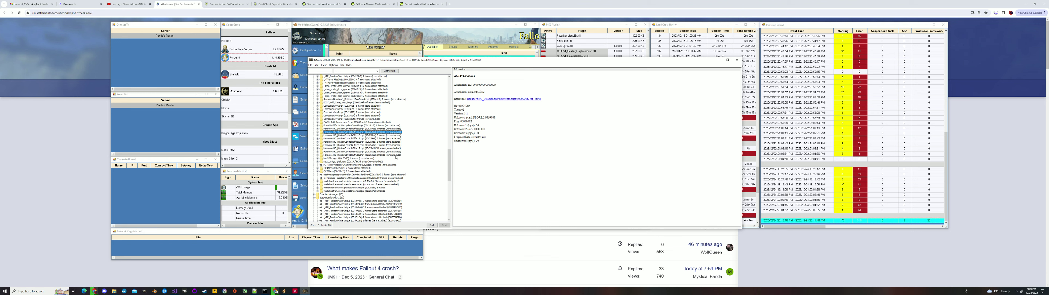
scroll(395, 157, "up", 4)
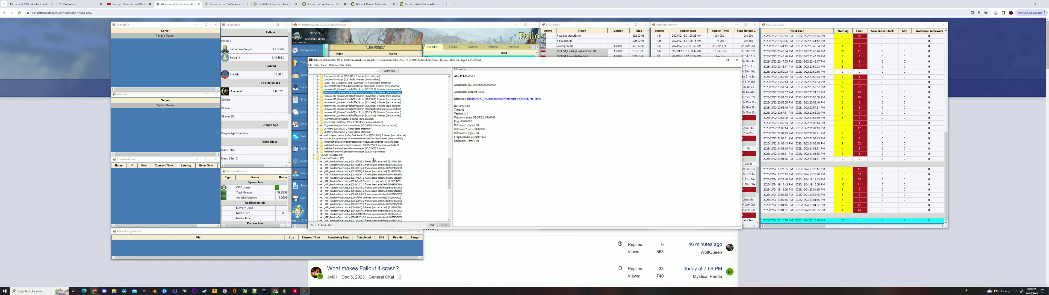
scroll(378, 160, "up", 1)
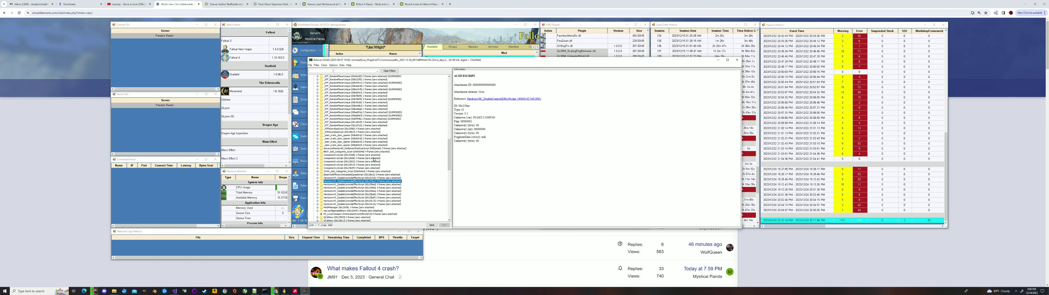
scroll(374, 160, "up", 9)
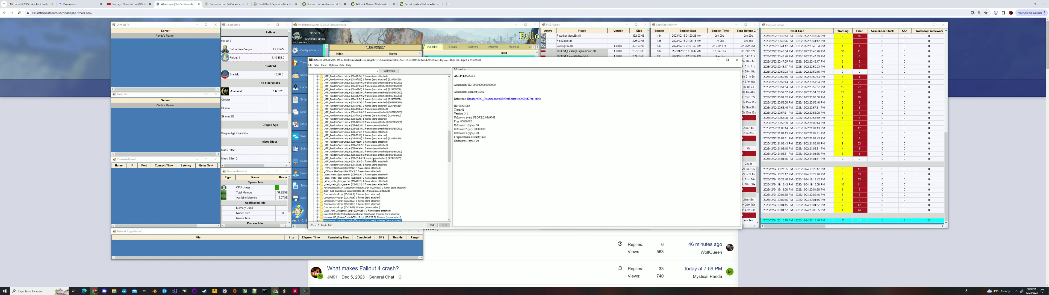
scroll(374, 160, "up", 12)
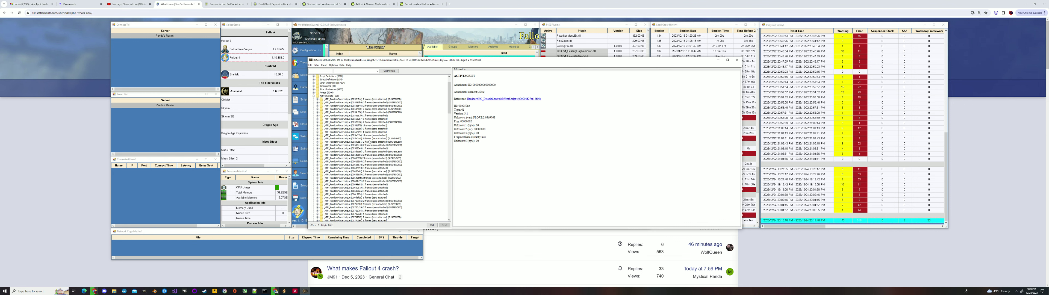
Step: Inspect the suspended _KTF_RandomPlacerUnique 005b0cb1 instance, then its 00947ba0 suspended stack entry
left_click(358, 142)
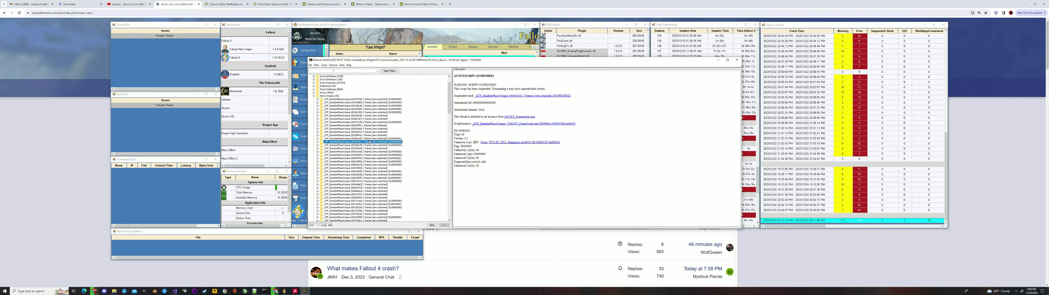
scroll(369, 143, "down", 3)
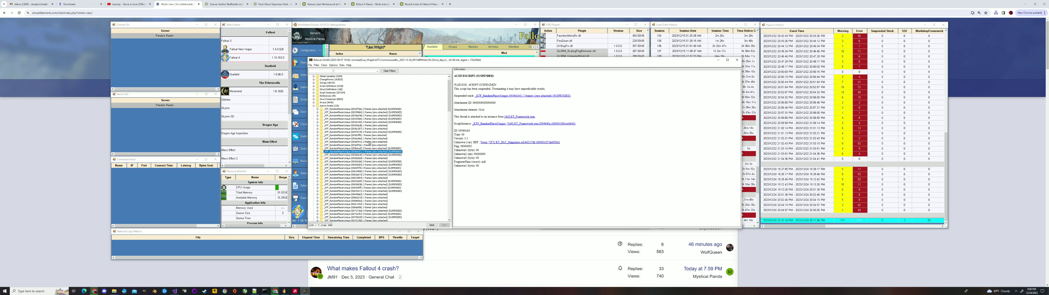
scroll(369, 143, "down", 20)
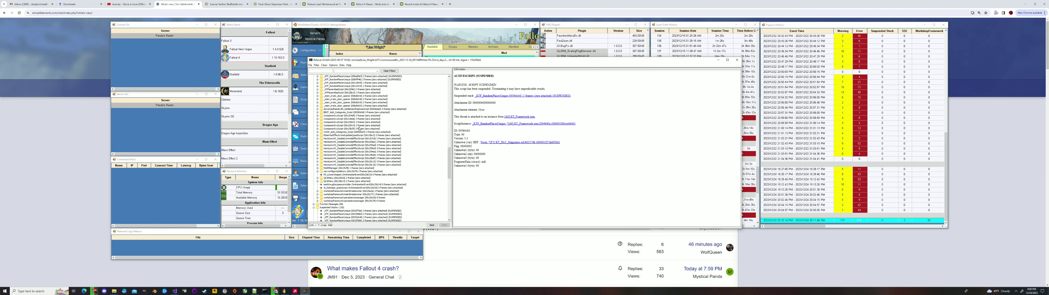
scroll(359, 128, "down", 15)
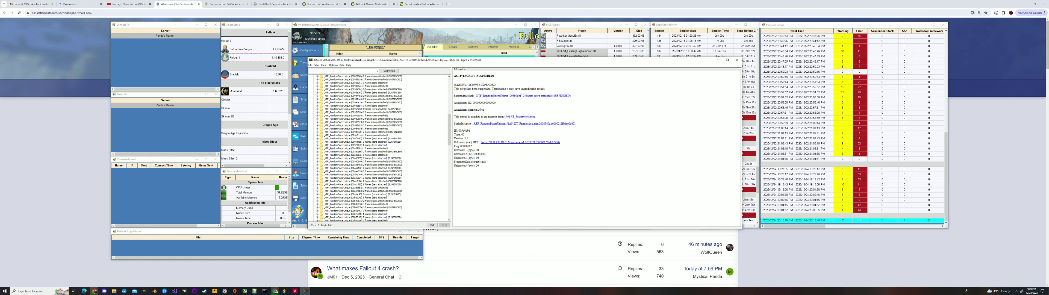
left_click(393, 109)
key("Up")
key("Up")
key("Up")
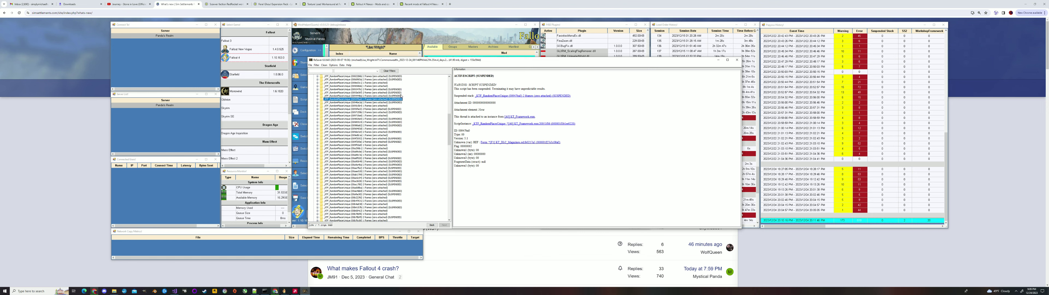